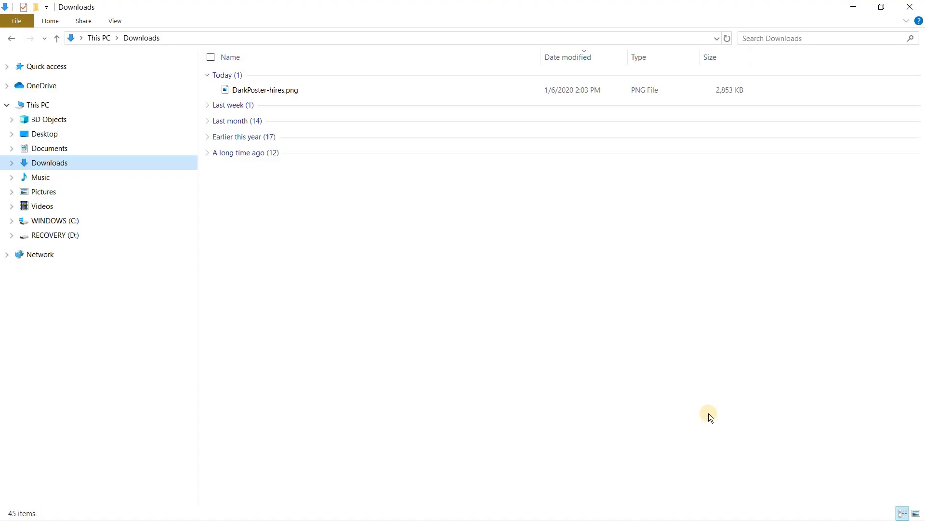
Step: Set the DarkPoster-hires.png cheat sheet image in Downloads as the desktop background
{"action": "right_click", "coordinate": [299, 90]}
{"action": "left_click", "coordinate": [278, 91]}
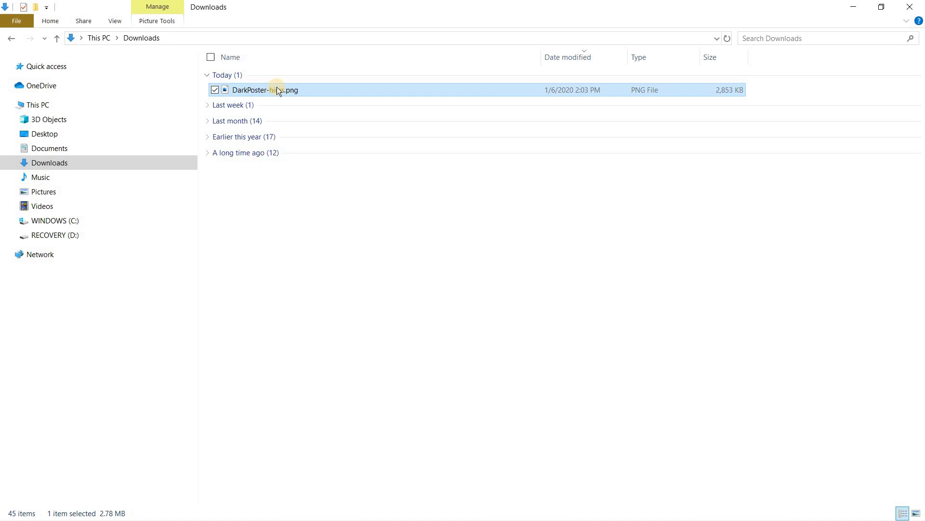
{"action": "right_click", "coordinate": [278, 91]}
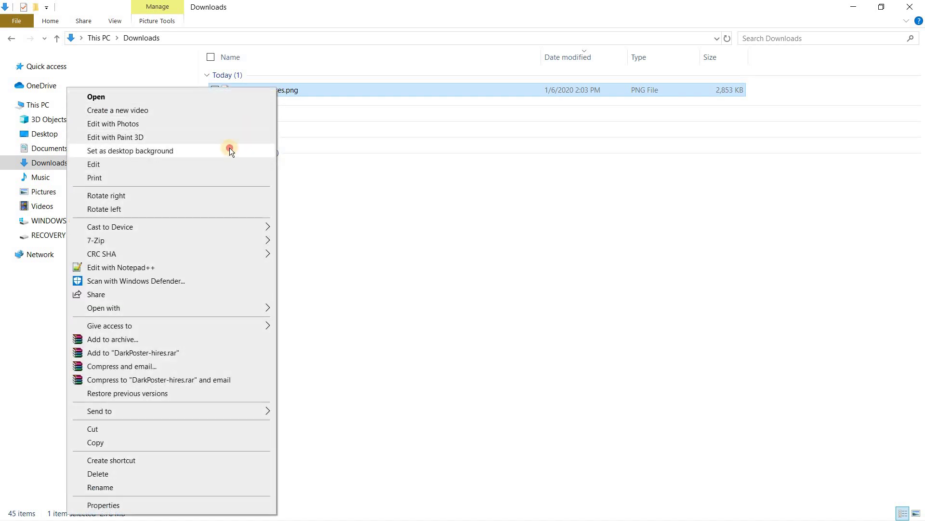
{"action": "left_click", "coordinate": [230, 149]}
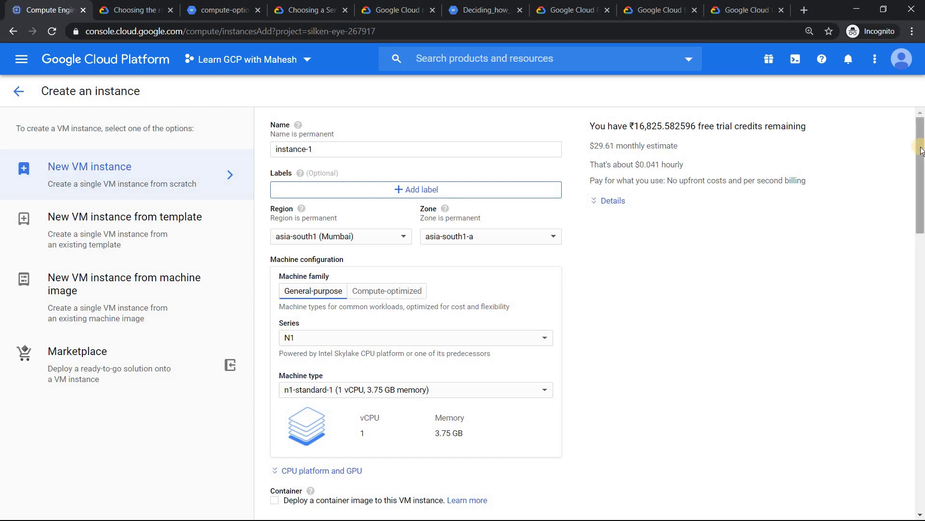
Step: Scroll to the Availability policy section of instance-1 and set Preemptibility to On
{"action": "left_click_drag", "start_coordinate": [921, 151], "coordinate": [921, 378]}
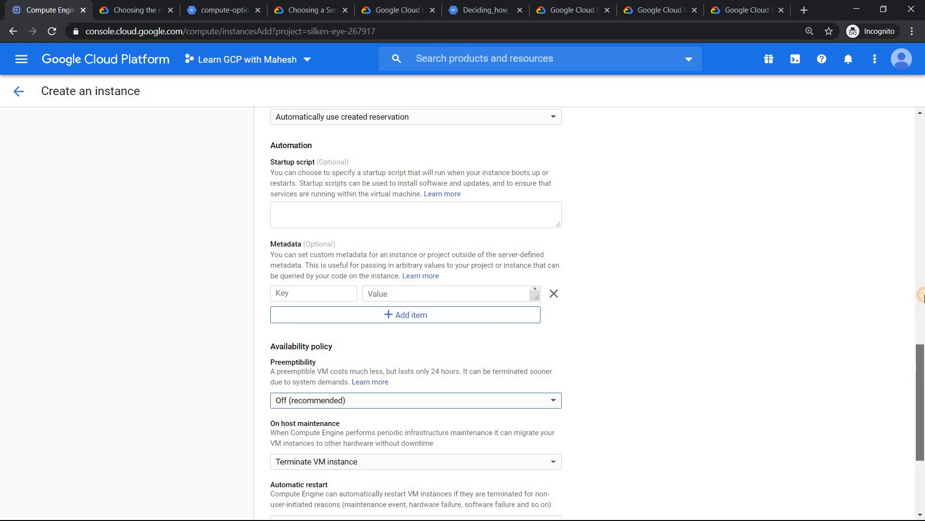
{"action": "scroll", "coordinate": [922, 295], "scroll_direction": "up", "scroll_amount": 6}
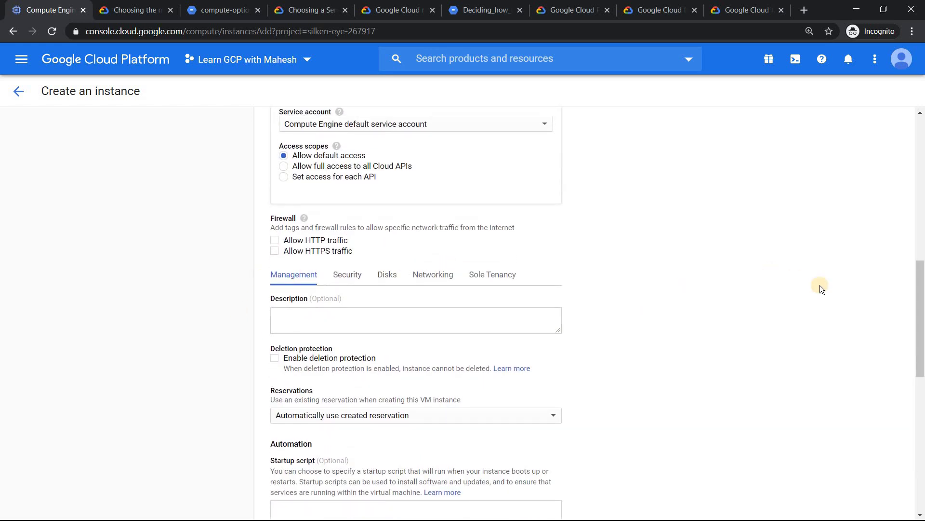
{"action": "left_click_drag", "start_coordinate": [920, 275], "coordinate": [917, 395]}
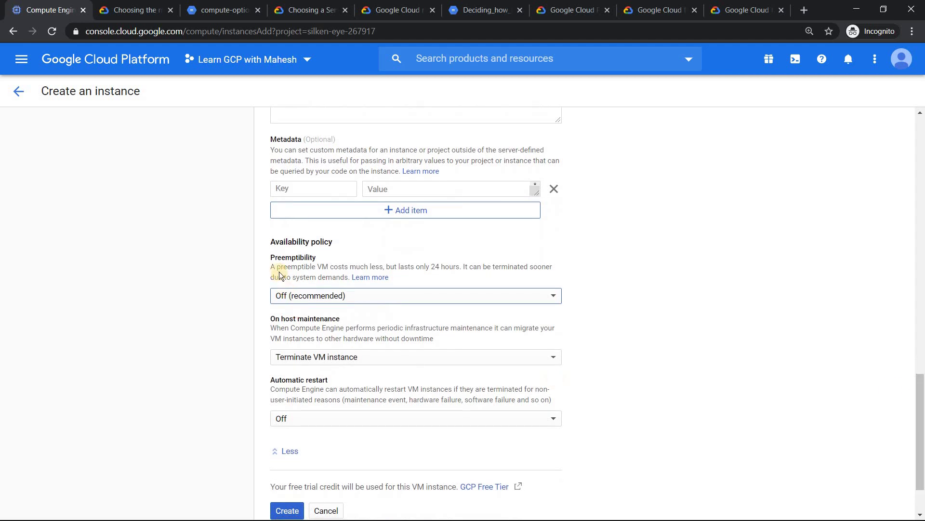
{"action": "left_click", "coordinate": [339, 301]}
{"action": "left_click", "coordinate": [337, 314]}
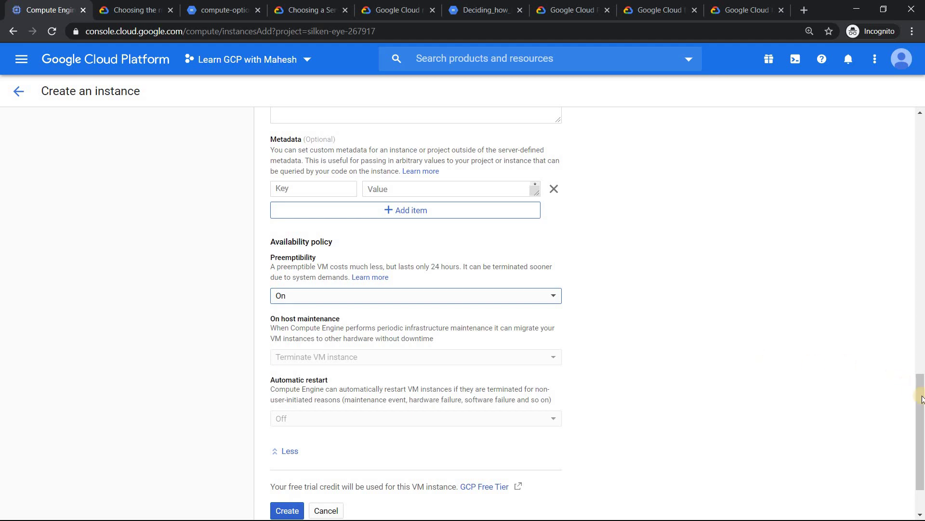
{"action": "scroll", "coordinate": [844, 458], "scroll_direction": "down", "scroll_amount": 2}
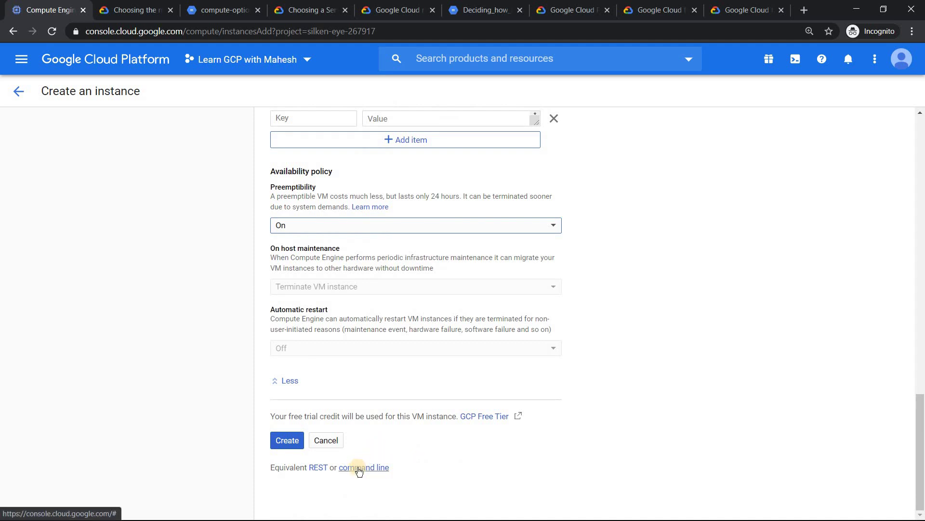
{"action": "left_click", "coordinate": [358, 468]}
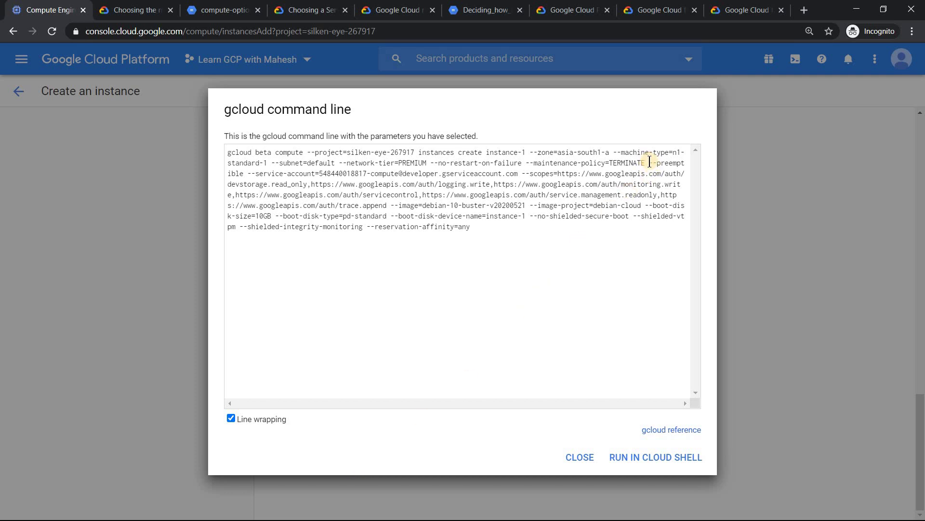
{"action": "left_click_drag", "start_coordinate": [649, 162], "coordinate": [348, 187]}
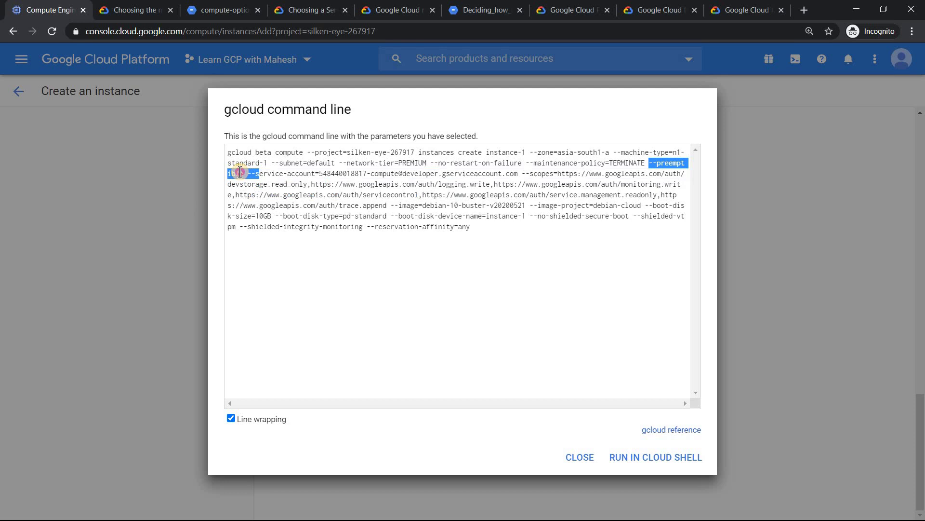
{"action": "left_click_drag", "start_coordinate": [240, 173], "coordinate": [247, 176]}
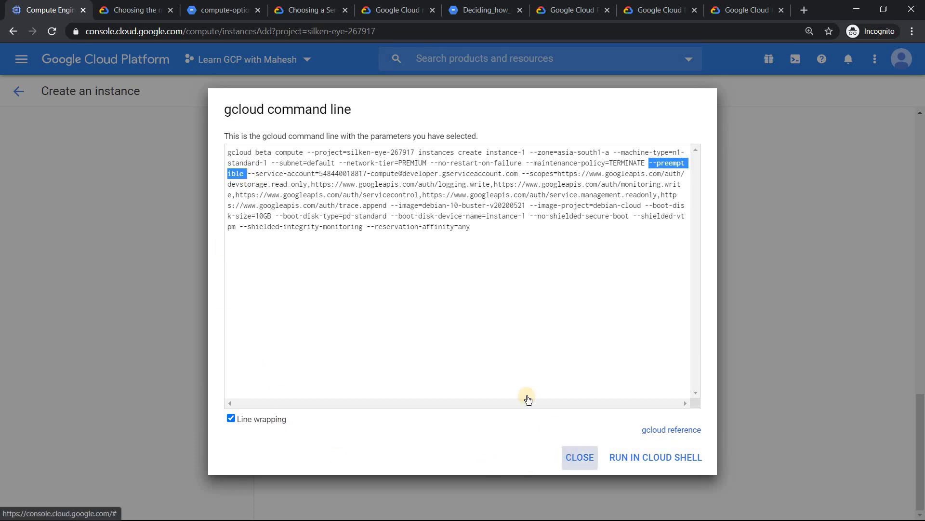
{"action": "key", "text": "Escape"}
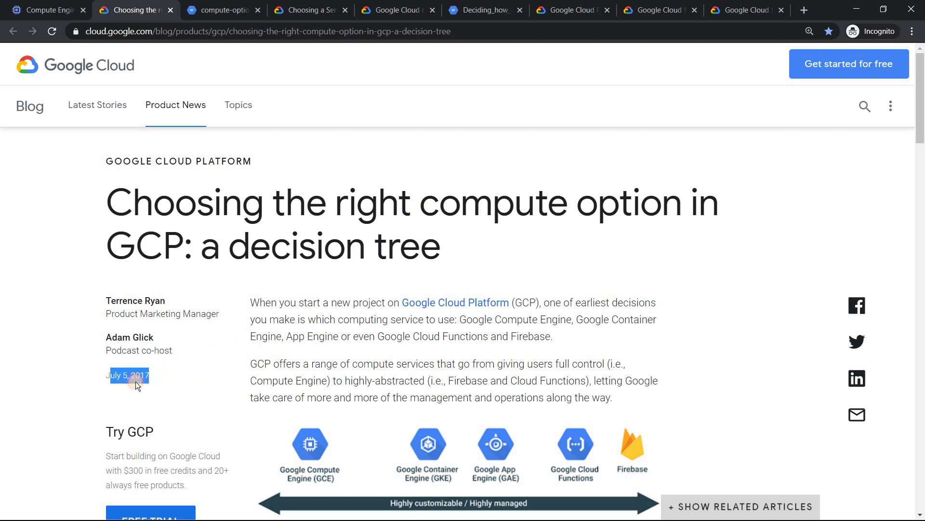
Step: Highlight the article's July 5, 2017 publication date and scroll down the blog post
{"action": "left_click_drag", "start_coordinate": [106, 373], "coordinate": [159, 379]}
{"action": "left_click_drag", "start_coordinate": [920, 83], "coordinate": [921, 121]}
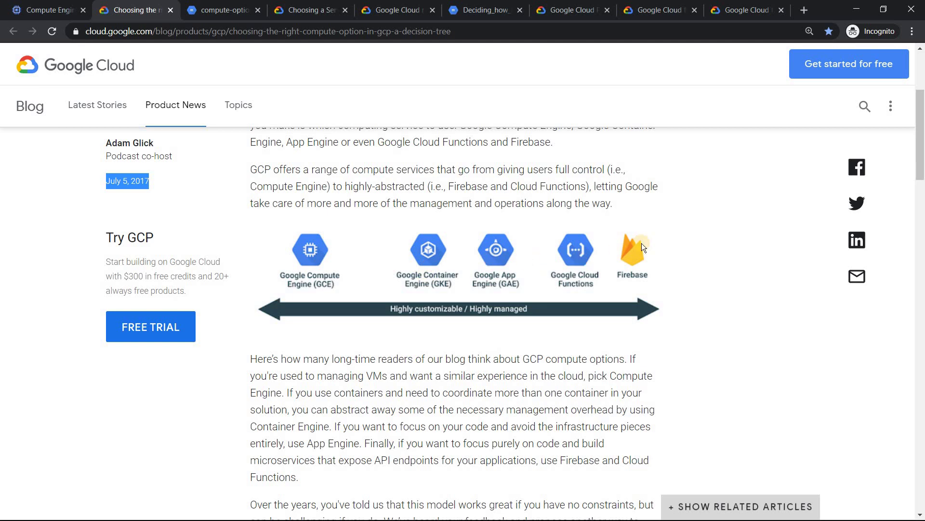
{"action": "left_click_drag", "start_coordinate": [919, 136], "coordinate": [922, 336]}
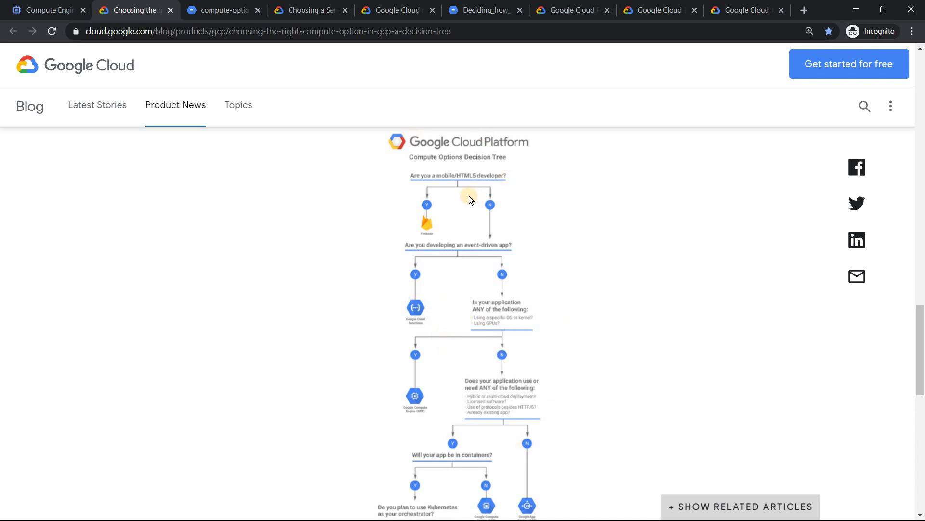
Step: View the enlarged Compute Options Decision Tree image, covering the Firebase, Cloud Functions and OS/GPU questions
{"action": "left_click", "coordinate": [218, 9]}
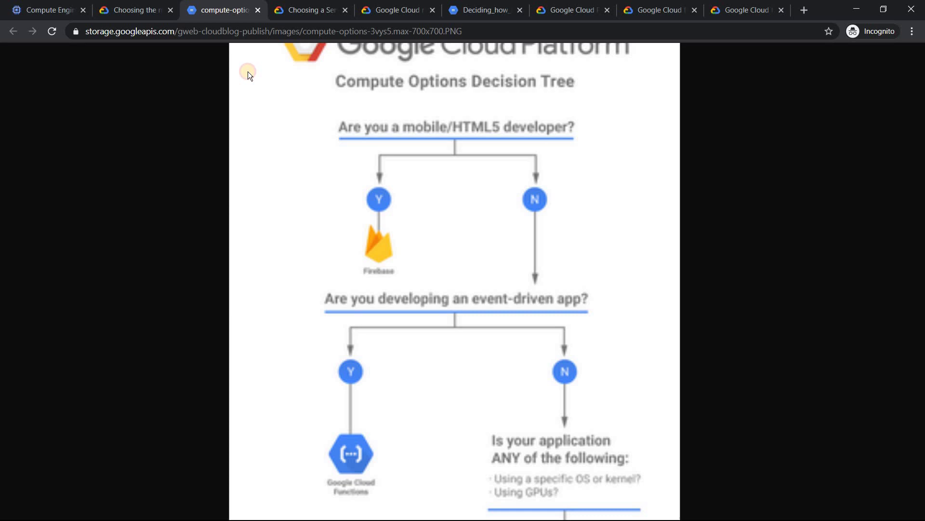
{"action": "scroll", "coordinate": [505, 310], "scroll_direction": "up", "scroll_amount": 3}
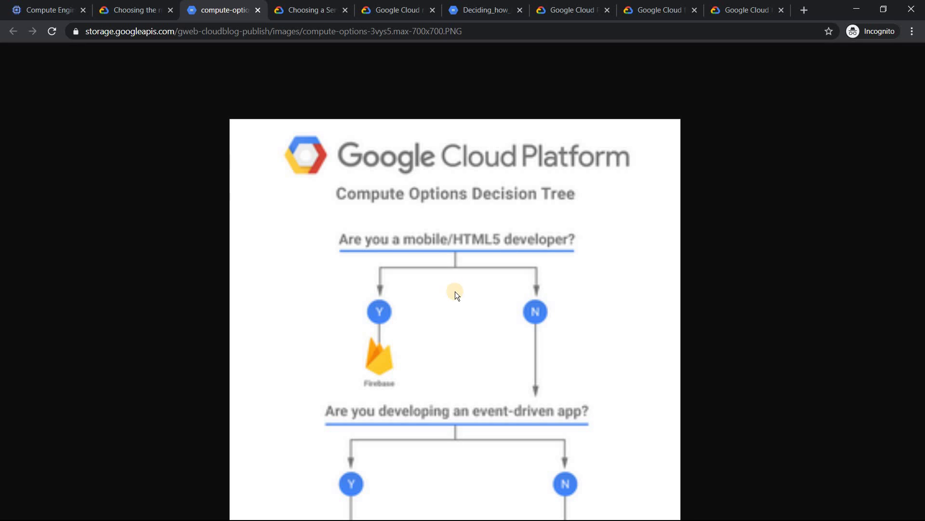
{"action": "scroll", "coordinate": [455, 291], "scroll_direction": "down", "scroll_amount": 5}
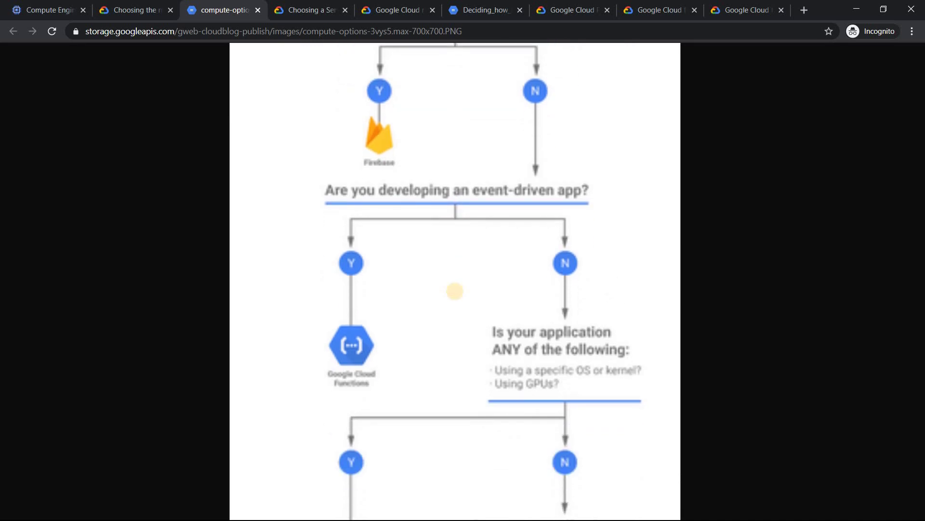
Step: Scroll the serverless options page from 'What is serverless?' to the Cloud Run/App Engine/Cloud Functions flowchart
{"action": "left_click", "coordinate": [308, 14]}
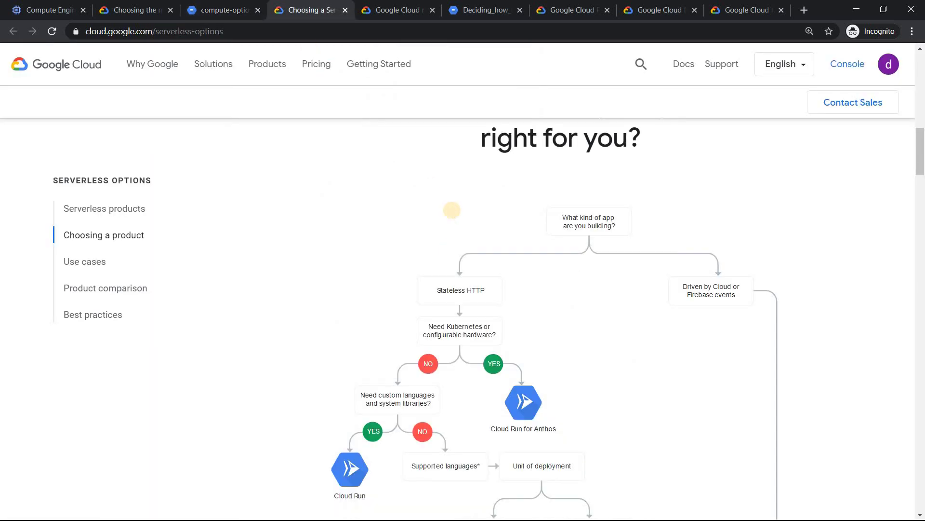
{"action": "scroll", "coordinate": [452, 210], "scroll_direction": "up", "scroll_amount": 10}
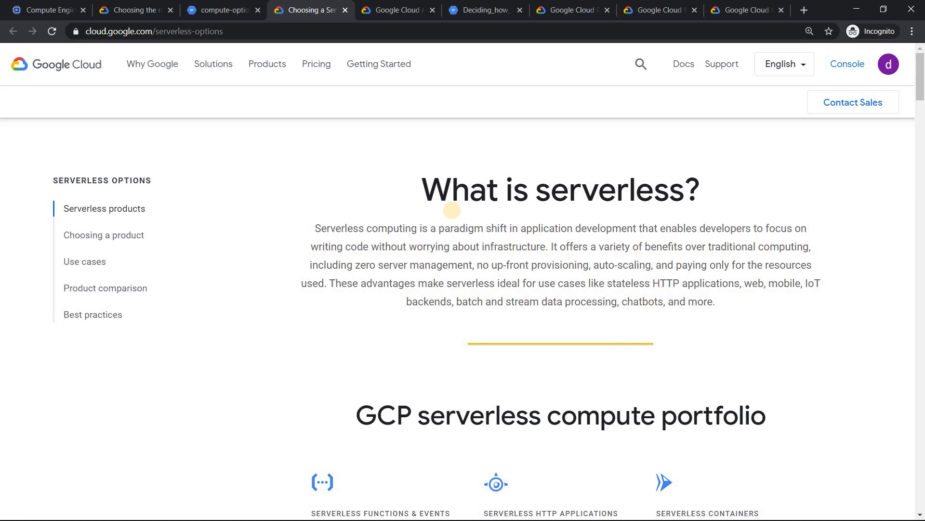
{"action": "scroll", "coordinate": [452, 210], "scroll_direction": "down", "scroll_amount": 2}
{"action": "scroll", "coordinate": [452, 210], "scroll_direction": "down", "scroll_amount": 10}
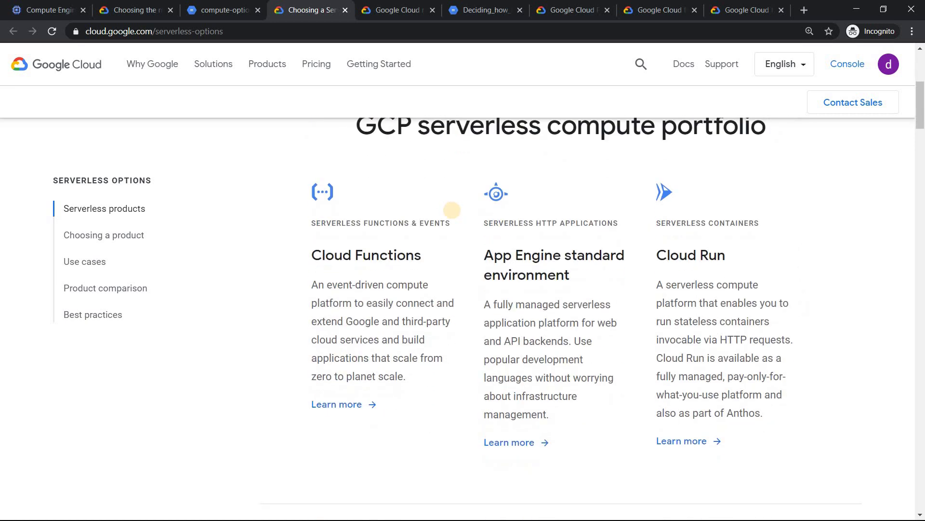
{"action": "scroll", "coordinate": [452, 211], "scroll_direction": "down", "scroll_amount": 7}
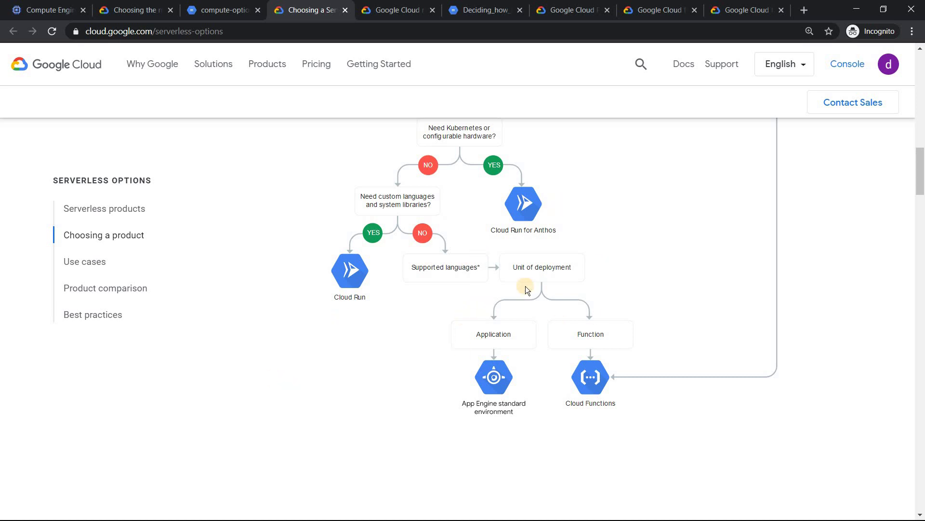
Step: Go to the networking options blog article, highlight 'networking options' in its title, and scroll to the body
{"action": "left_click", "coordinate": [381, 9]}
{"action": "scroll", "coordinate": [699, 311], "scroll_direction": "up", "scroll_amount": 15}
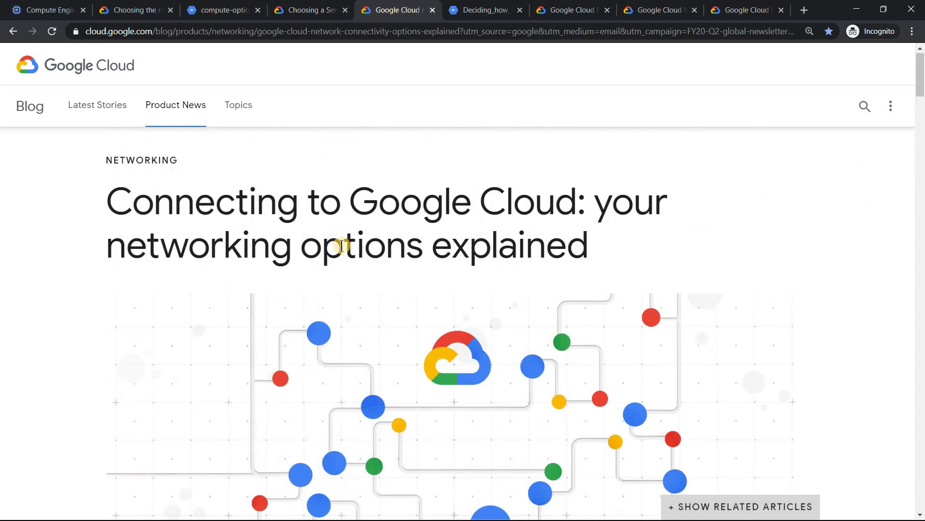
{"action": "left_click_drag", "start_coordinate": [120, 245], "coordinate": [426, 251]}
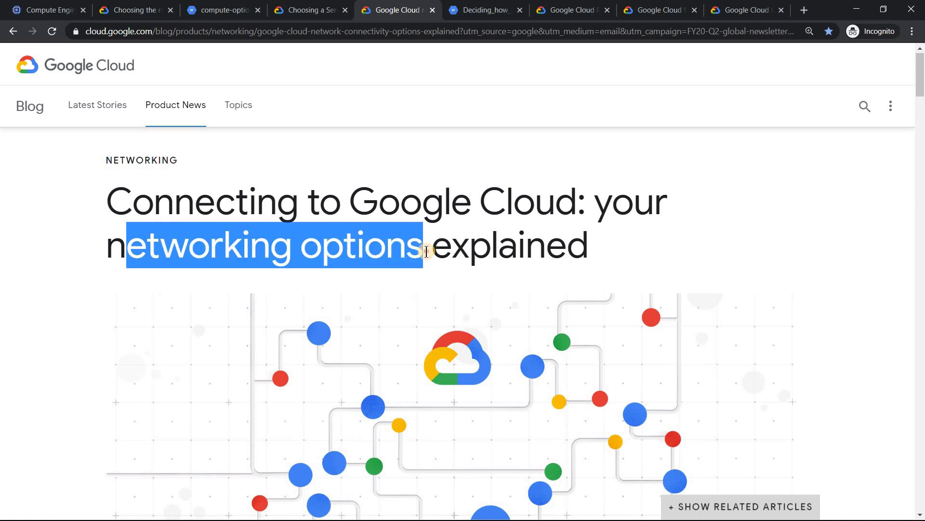
{"action": "scroll", "coordinate": [920, 77], "scroll_direction": "down", "scroll_amount": 8}
{"action": "left_click", "coordinate": [661, 185]}
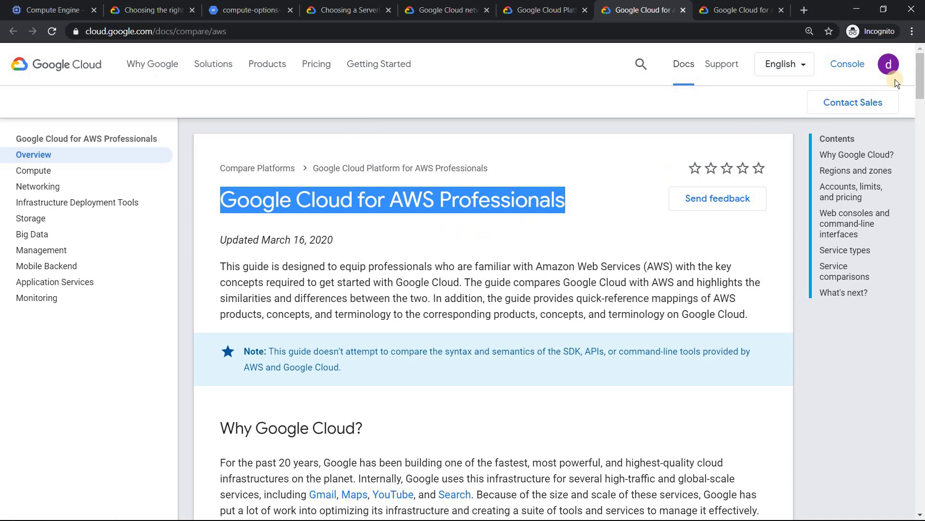
Step: Glance at the Azure guide, then return to the AWS guide's Service comparisons table (Lambda, Fargate)
{"action": "left_click", "coordinate": [723, 7]}
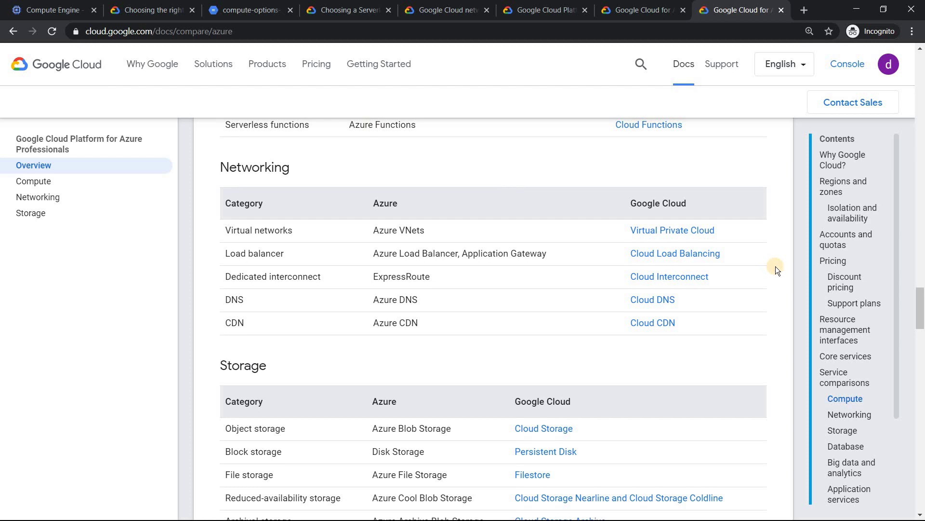
{"action": "scroll", "coordinate": [776, 266], "scroll_direction": "up", "scroll_amount": 20}
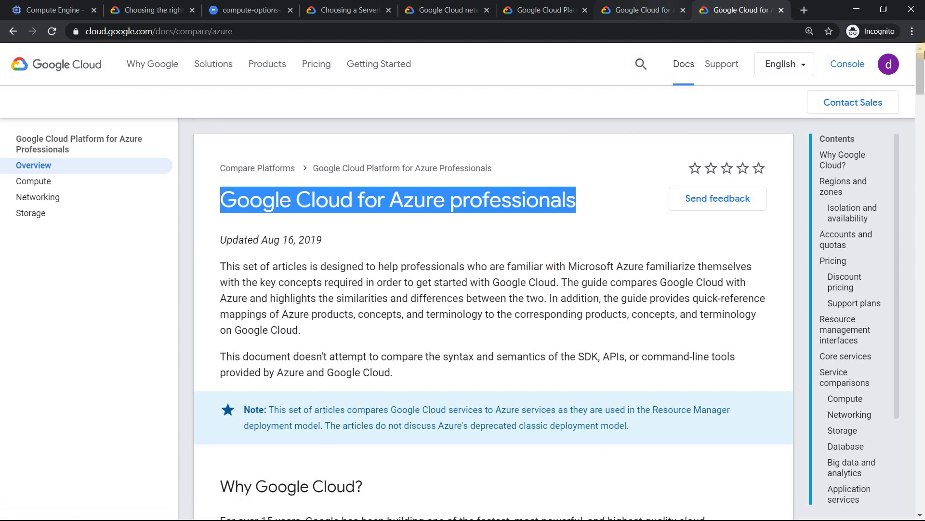
{"action": "left_click", "coordinate": [659, 11]}
{"action": "left_click", "coordinate": [923, 215]}
{"action": "left_click_drag", "start_coordinate": [923, 215], "coordinate": [921, 288]}
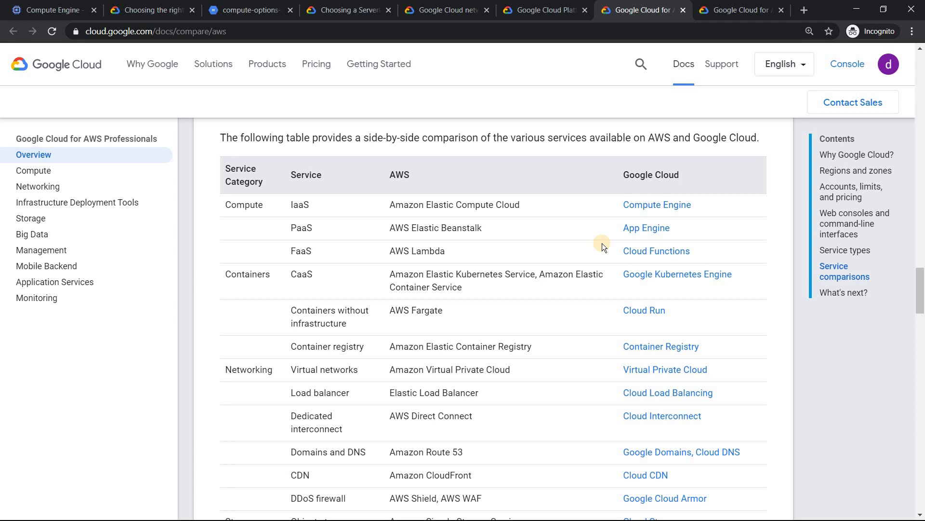
Step: Scroll the Azure professionals guide to the tables mapping Azure Functions to Cloud Functions
{"action": "left_click", "coordinate": [714, 9]}
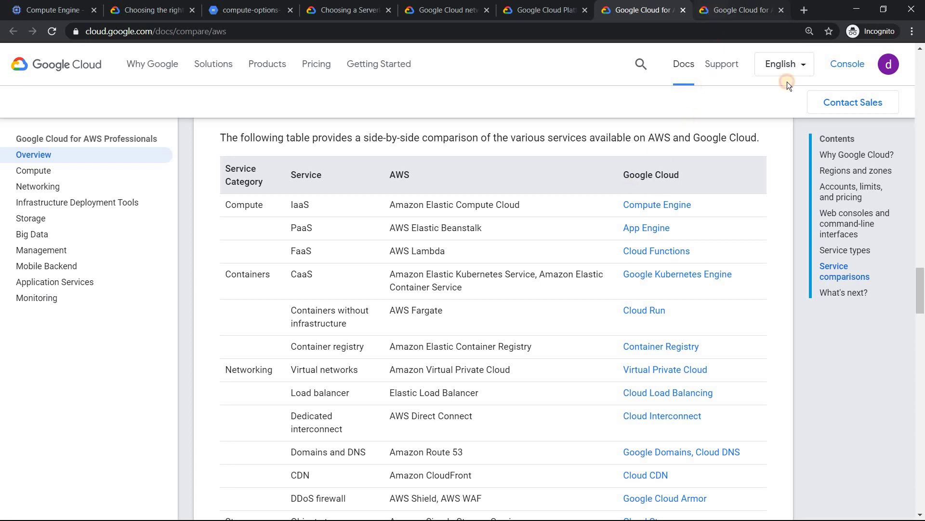
{"action": "left_click_drag", "start_coordinate": [922, 100], "coordinate": [921, 278]}
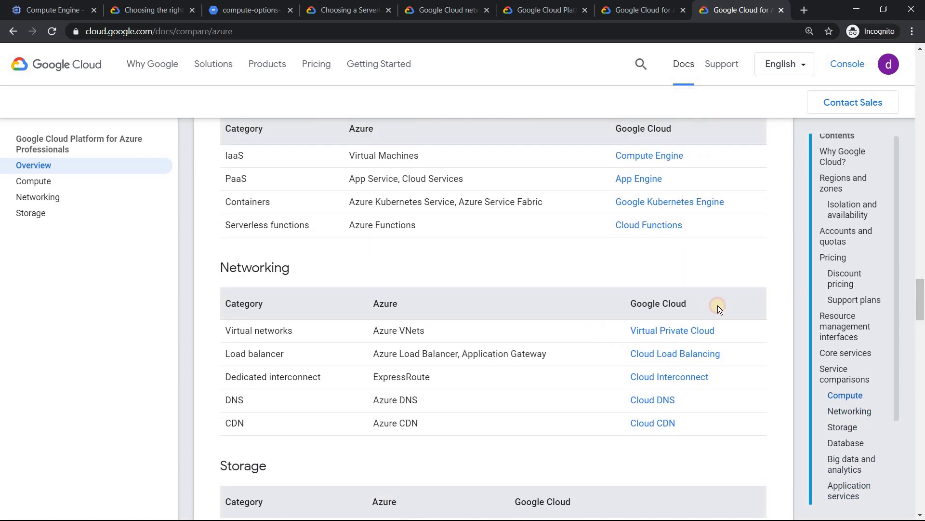